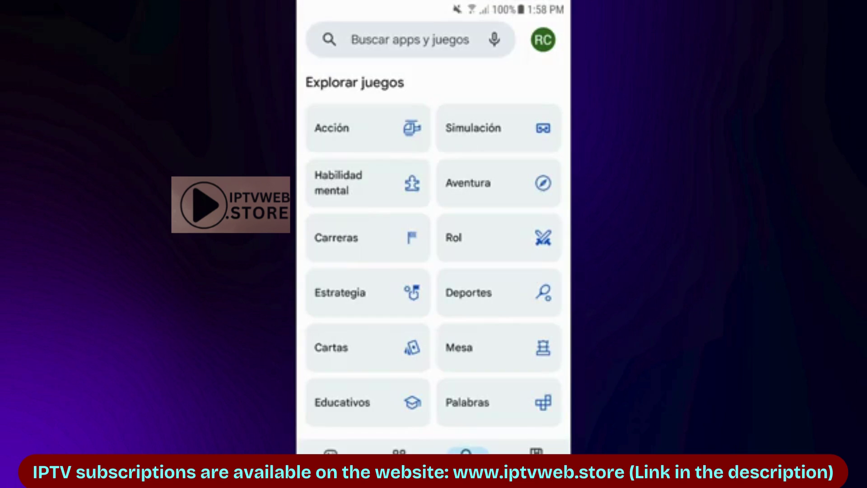
Step: Find and install Televizo from Google Play, launch it, and open its Ajustes screen
click(411, 42)
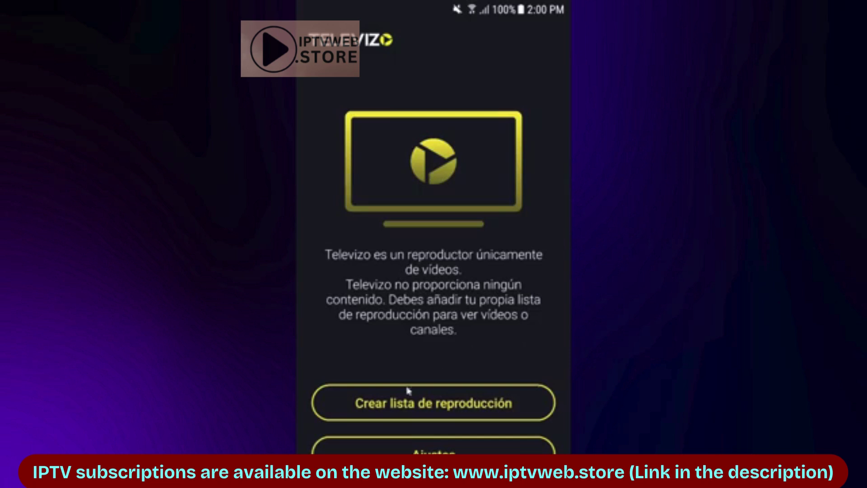
click(434, 448)
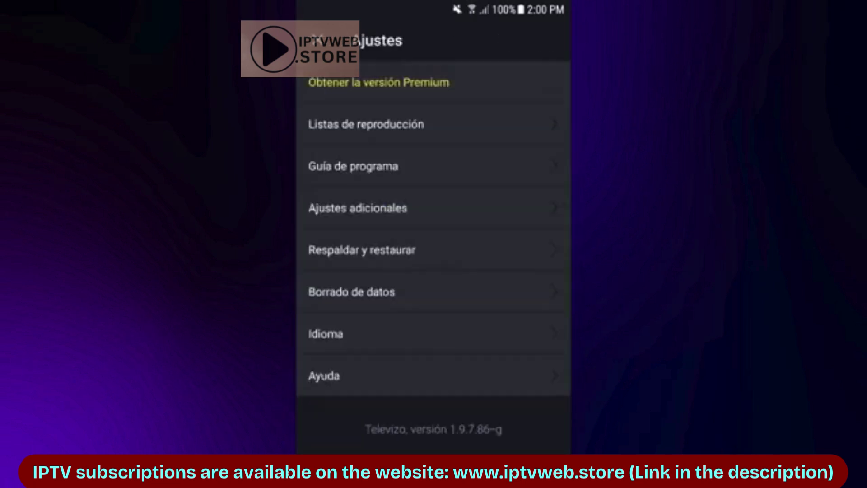
Step: View the empty playlists, 'Guía de programa' and 'Ajustes adicionales' pages, returning to Ajustes
click(416, 129)
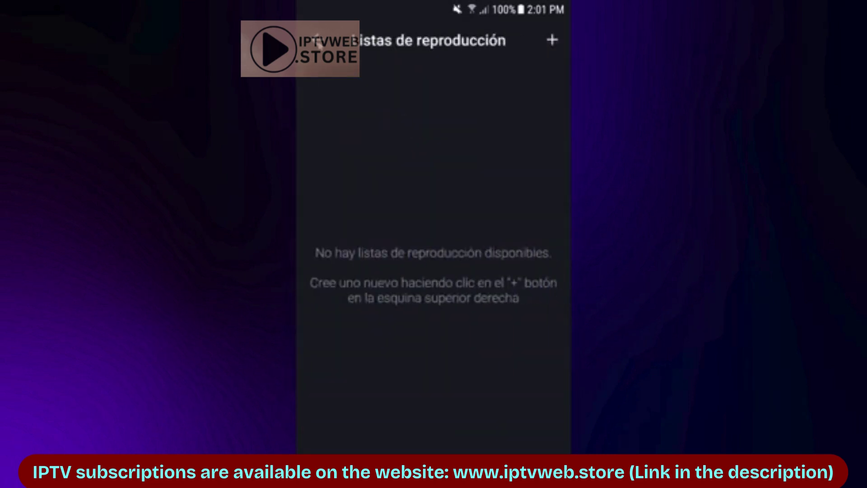
click(317, 41)
click(406, 172)
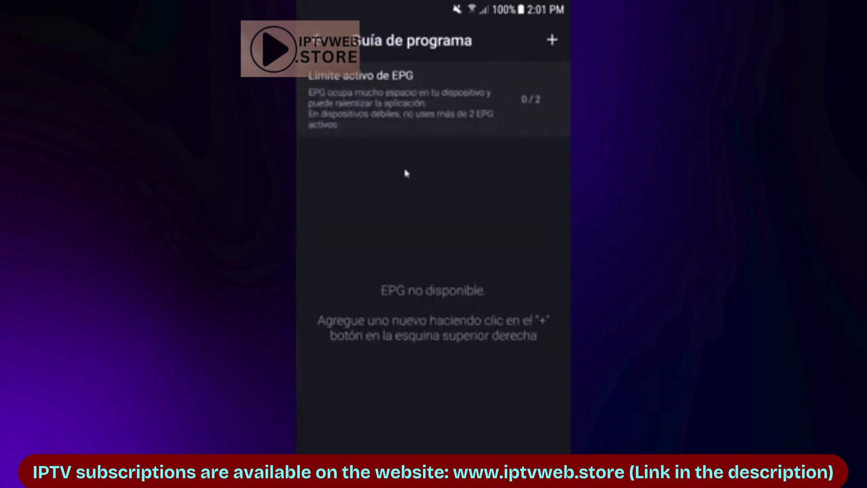
key(Escape)
click(400, 212)
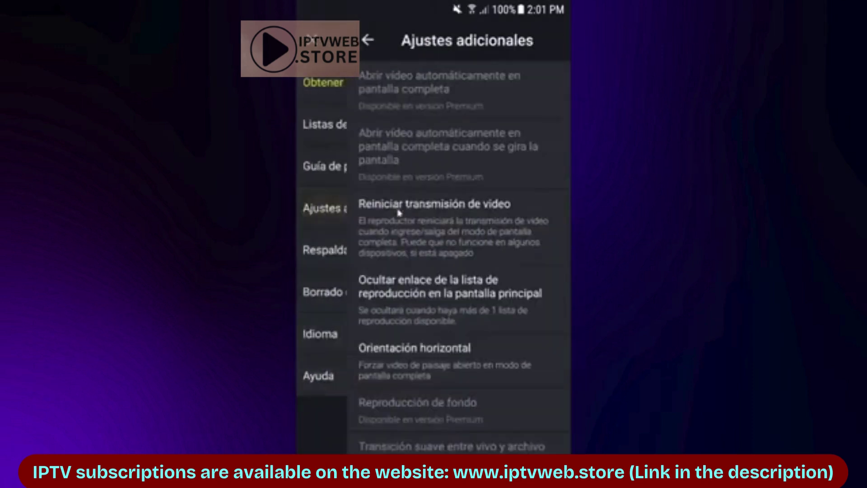
scroll(416, 217, down, 3)
scroll(416, 217, down, 4)
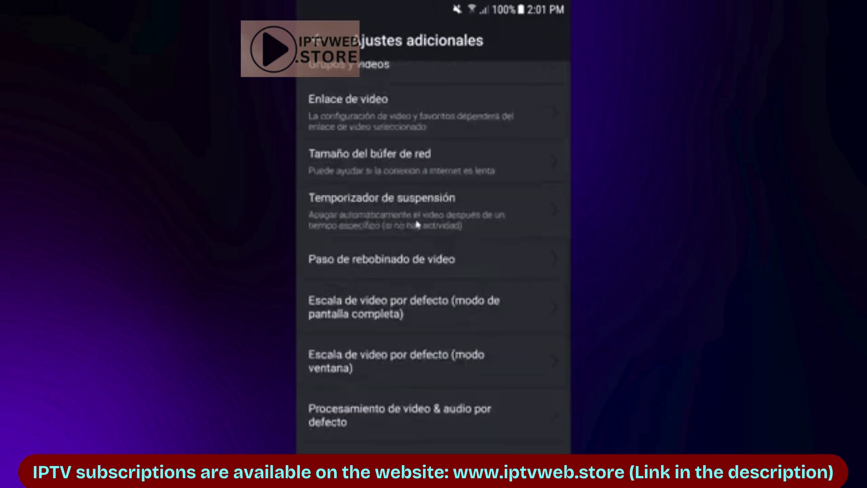
scroll(417, 224, down, 2)
scroll(417, 224, up, 4)
scroll(407, 174, up, 2)
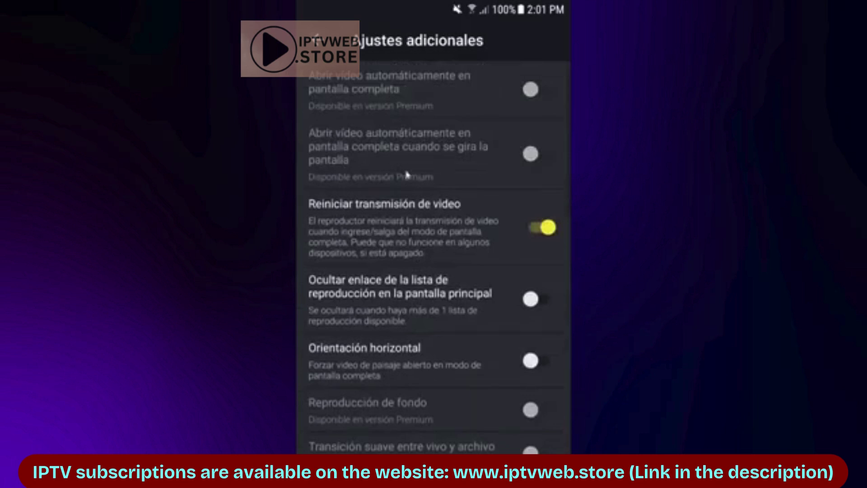
key(Escape)
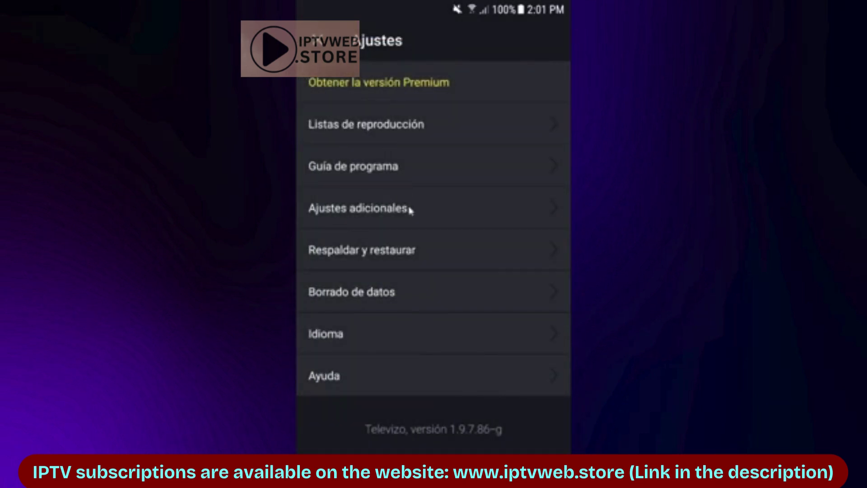
Step: Check 'Ajustes adicionales' and 'Borrado de datos', then open the 'Idioma' language list
click(410, 211)
key(Escape)
click(417, 296)
key(Escape)
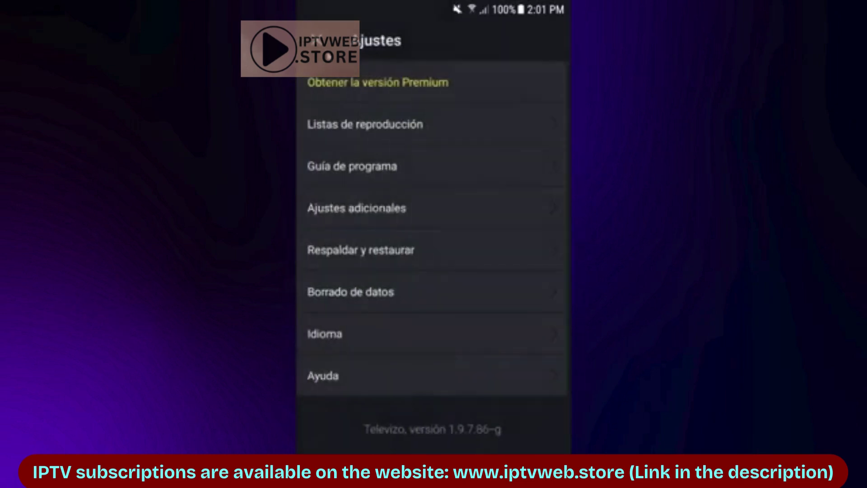
click(417, 336)
scroll(430, 219, down, 3)
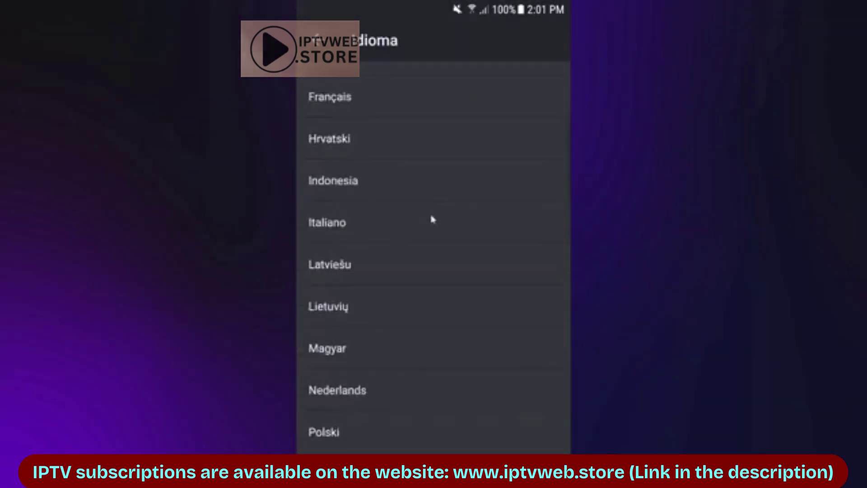